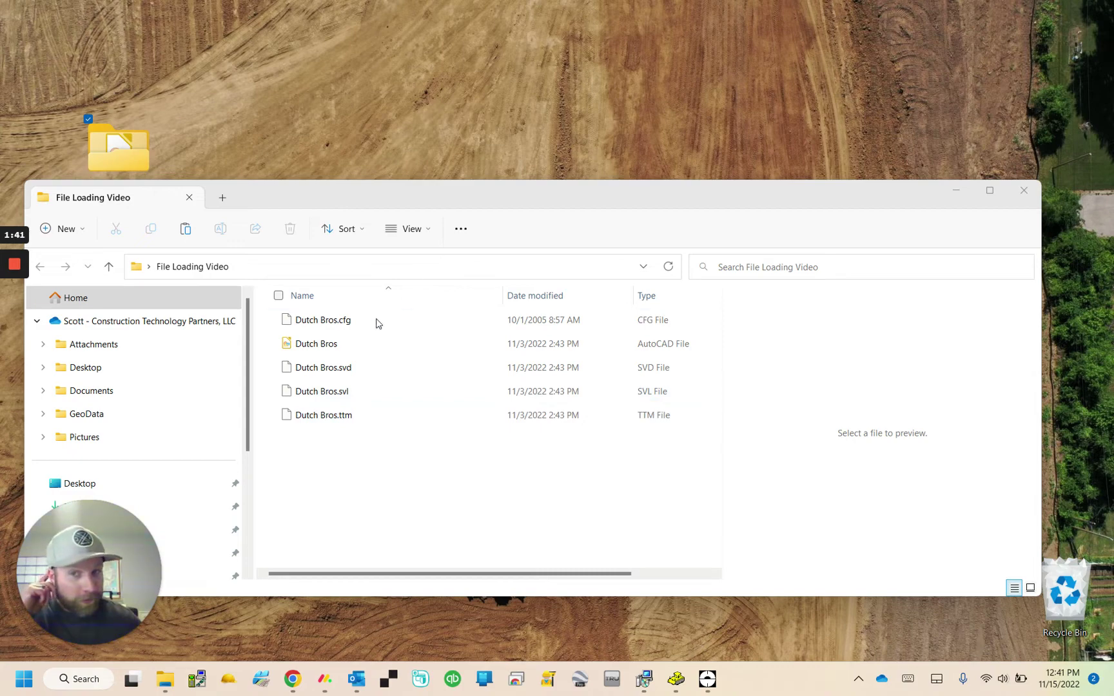
# - Create a desktop folder named 'Machine Control Data' and open it
pyautogui.moveTo(436, 200); pyautogui.dragTo(439, 245)
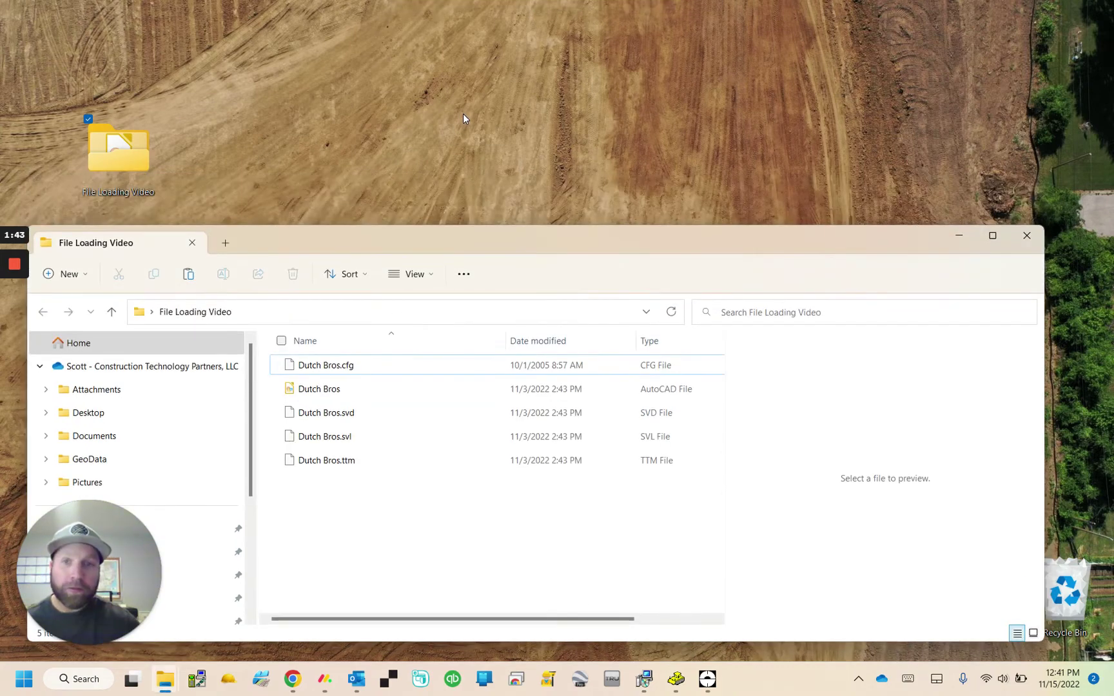
pyautogui.rightClick(463, 115)
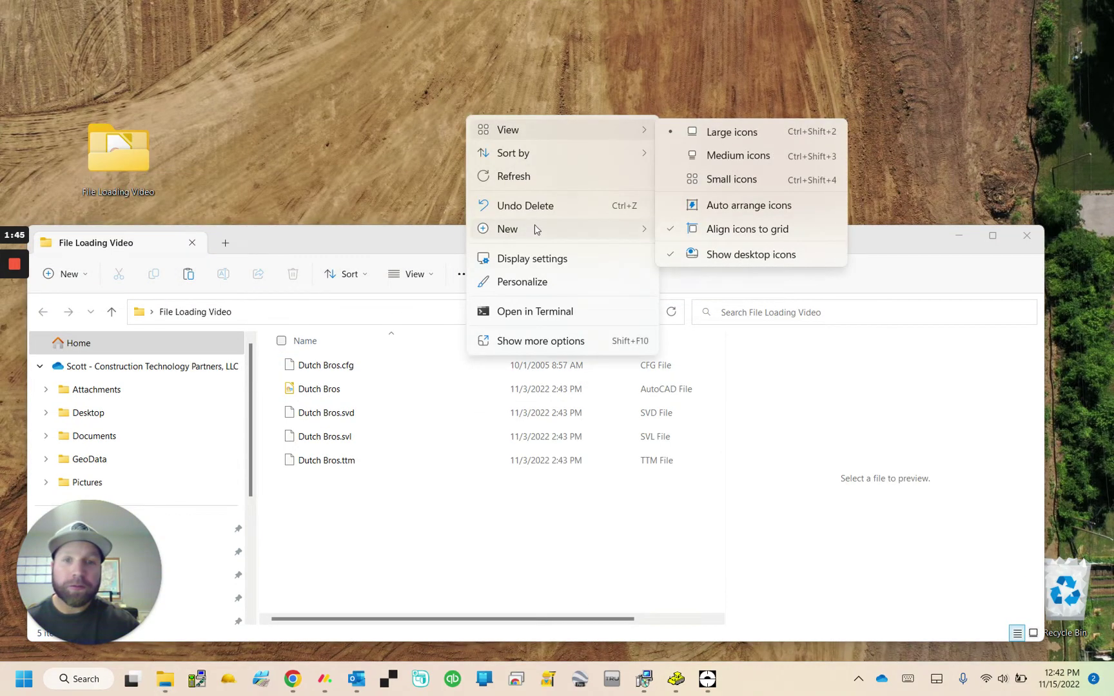
pyautogui.moveTo(630, 231)
pyautogui.click(684, 230)
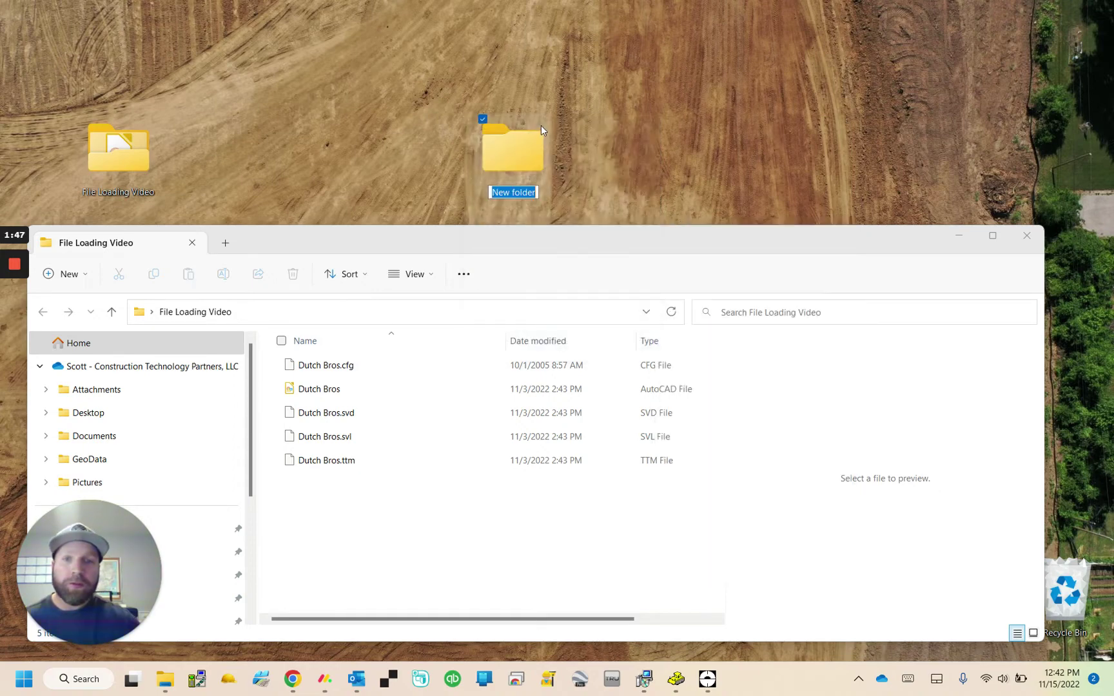
pyautogui.write('M')
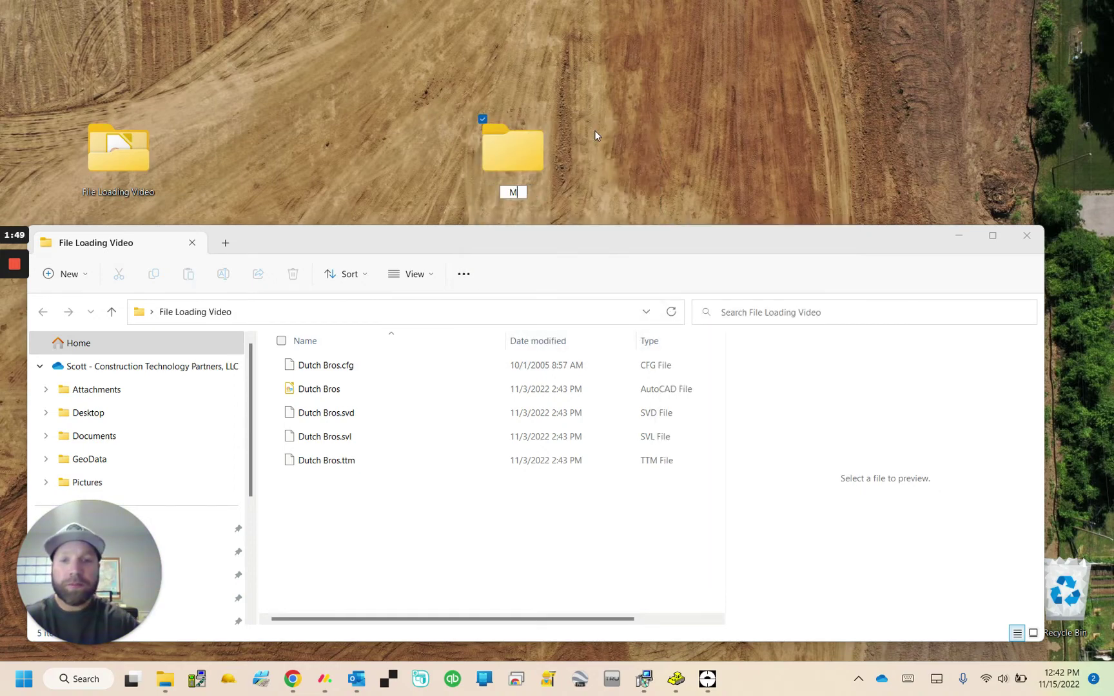
pyautogui.write('achine Control Data')
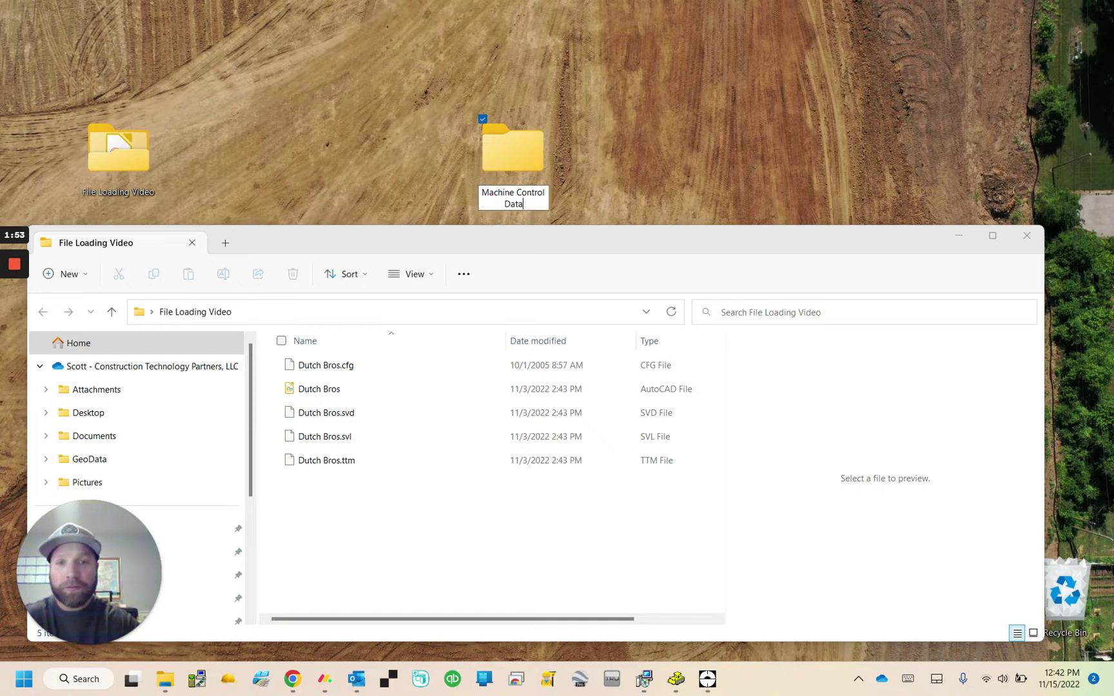
pyautogui.press('Return')
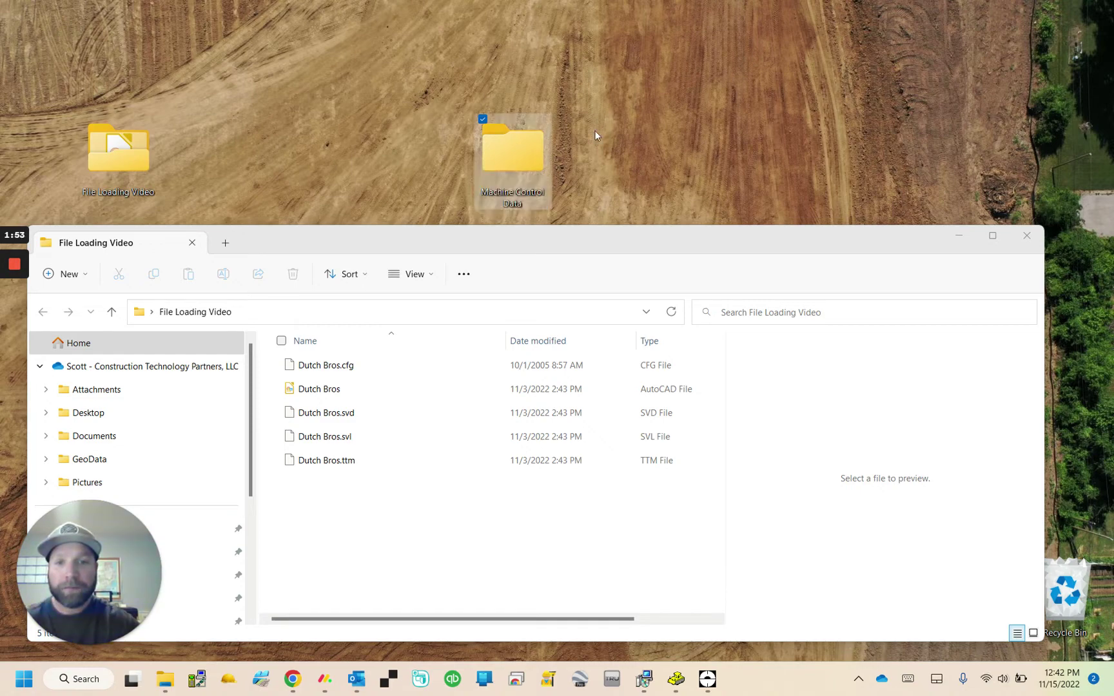
pyautogui.doubleClick(521, 150)
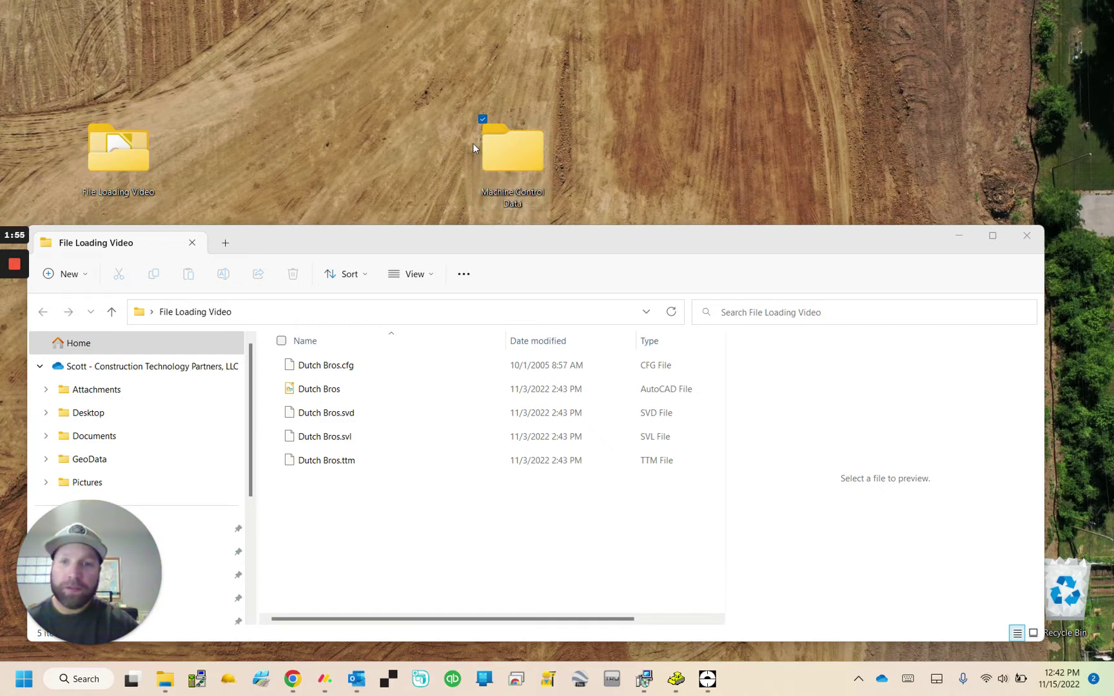
# - Create an 'All' folder inside Machine Control Data and open it
pyautogui.rightClick(367, 185)
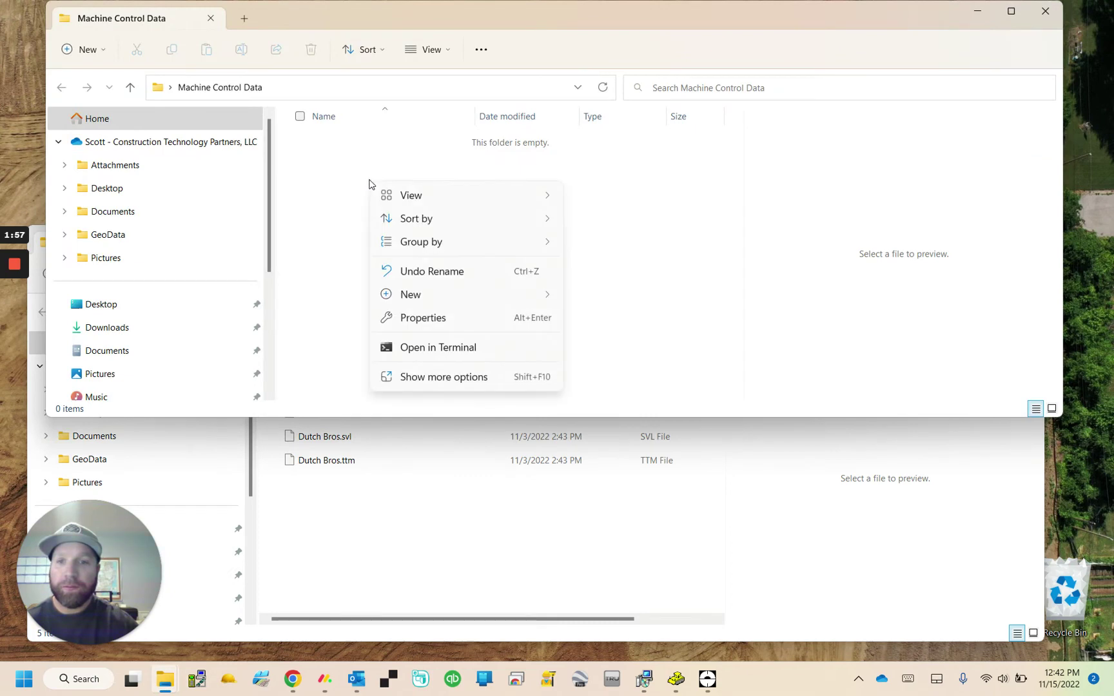
pyautogui.moveTo(547, 296)
pyautogui.click(587, 297)
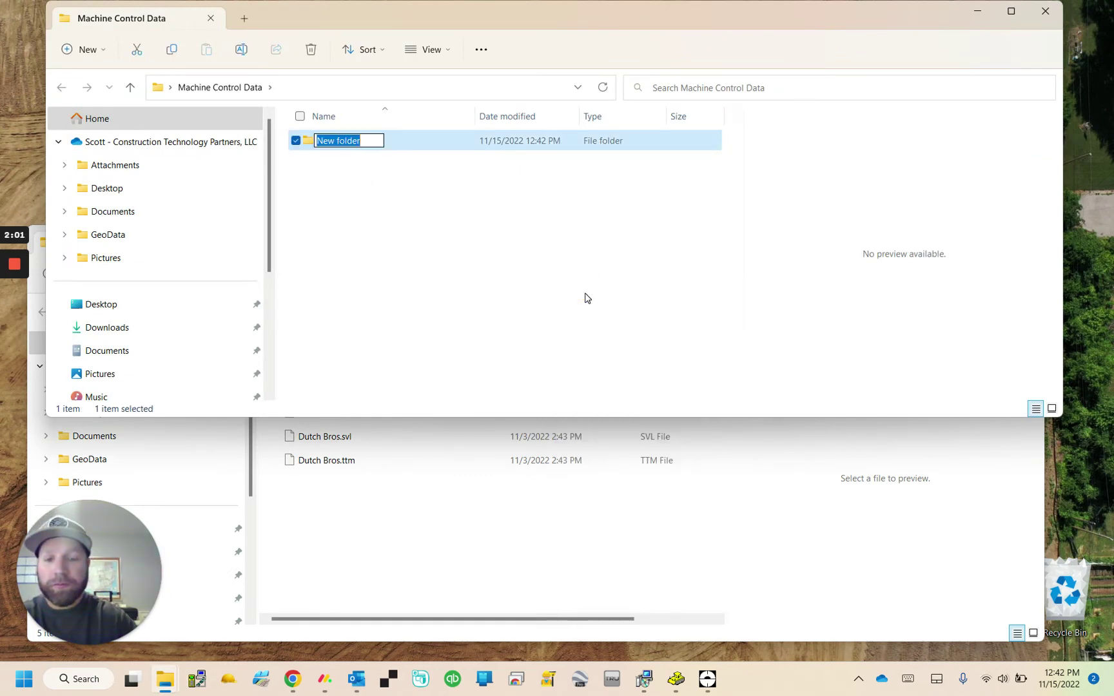
pyautogui.write('All')
pyautogui.press('Return')
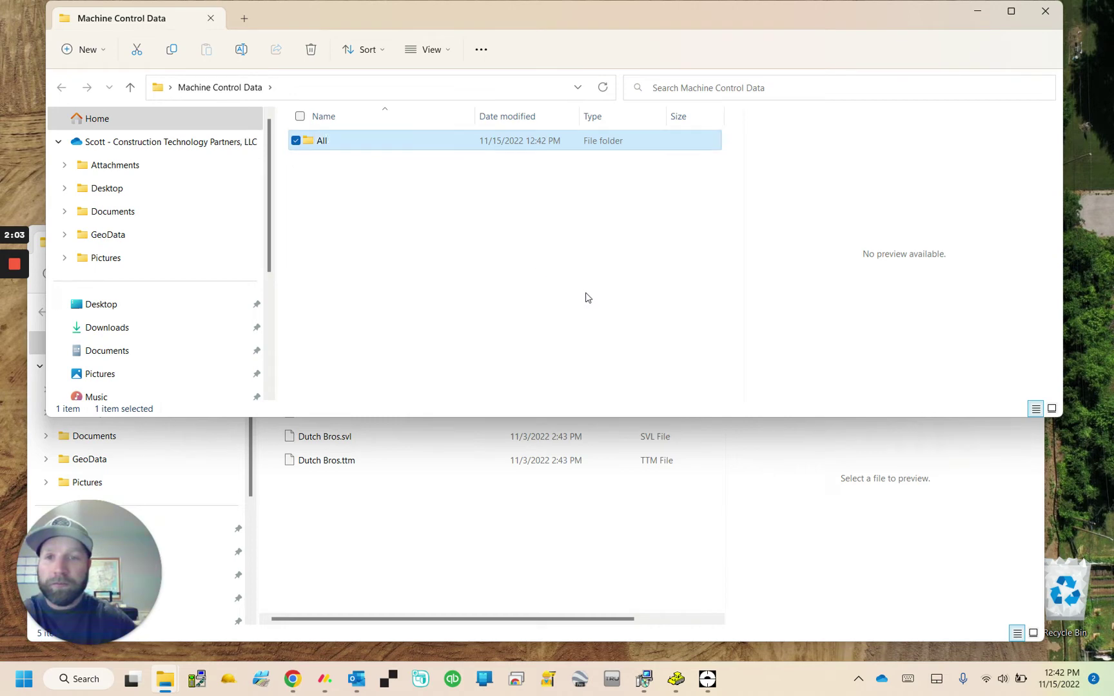
pyautogui.click(498, 250)
pyautogui.doubleClick(335, 146)
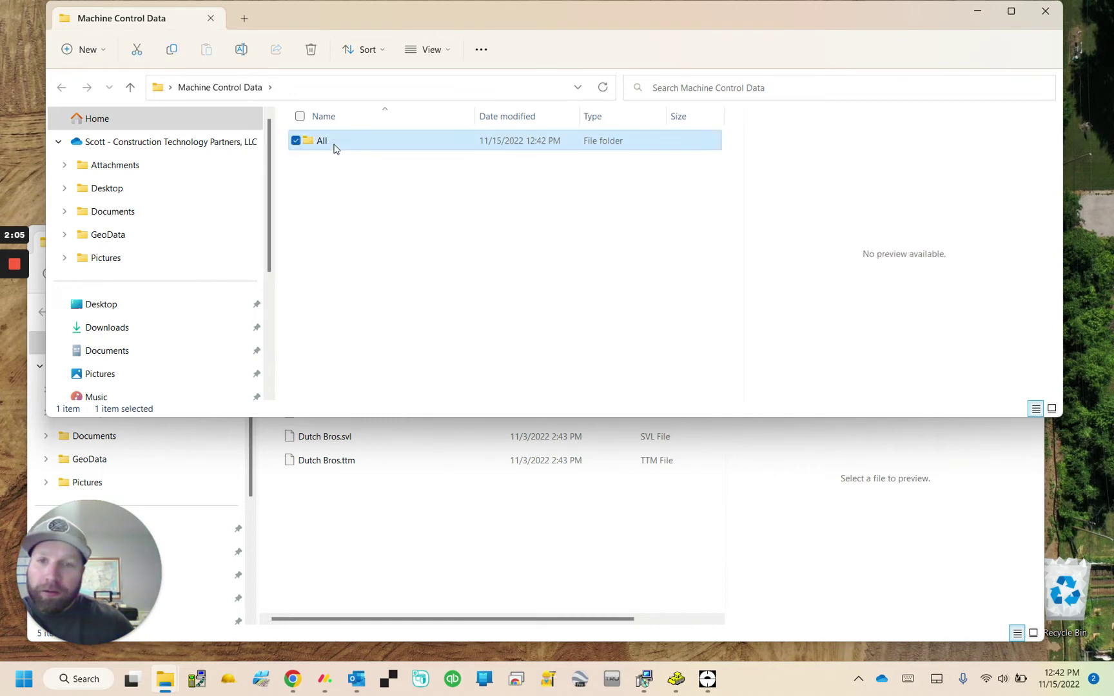
# - Create a 'Dutch Bros' folder inside All, then return to Machine Control Data
pyautogui.rightClick(369, 197)
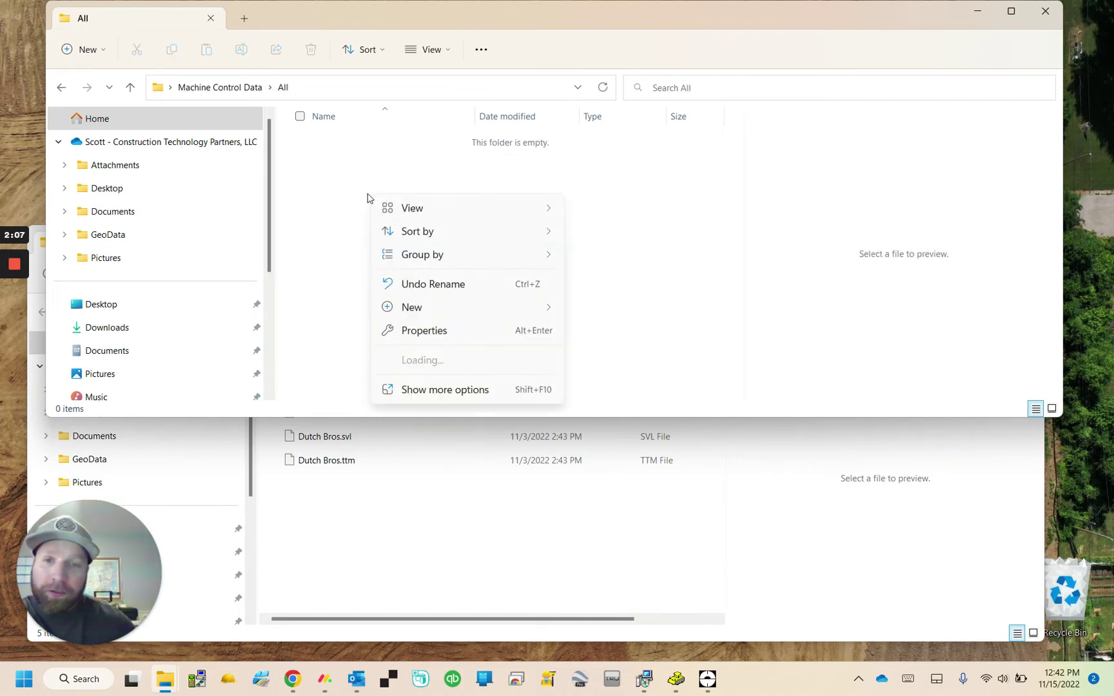
pyautogui.moveTo(508, 313)
pyautogui.click(616, 317)
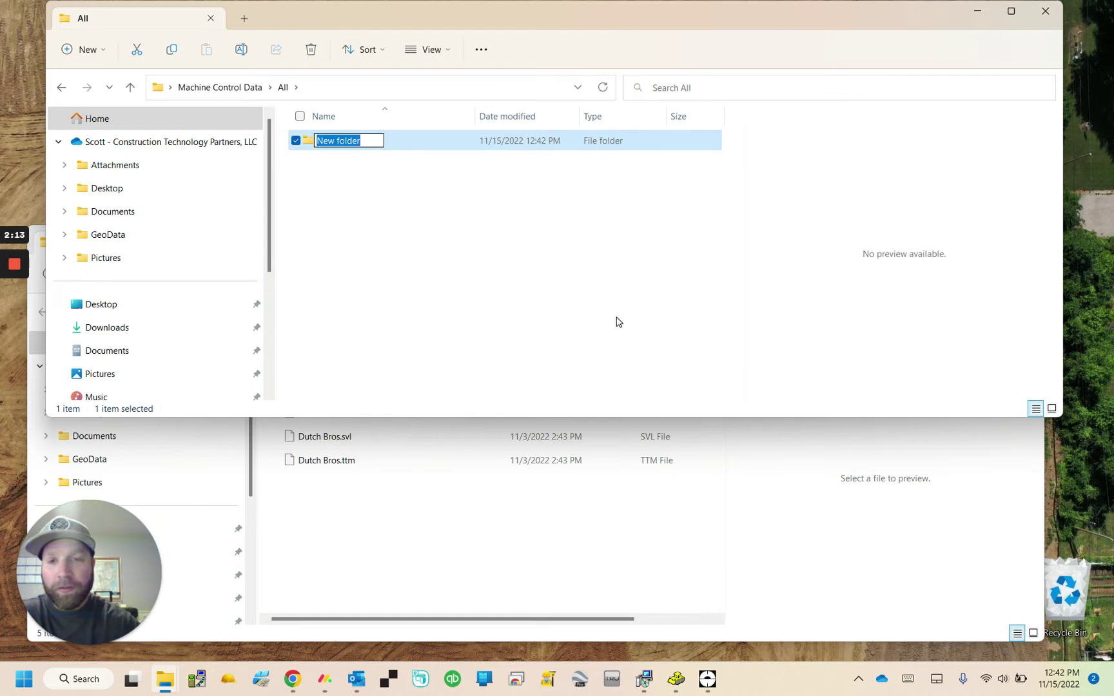
pyautogui.write('Dutch B')
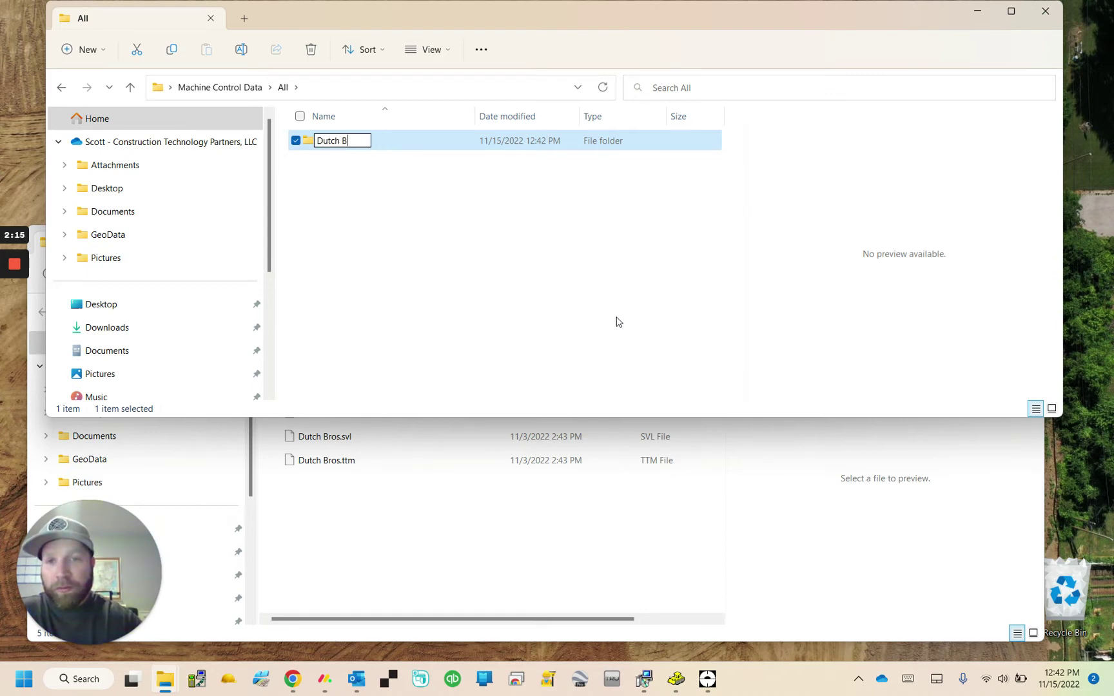
pyautogui.write('ros')
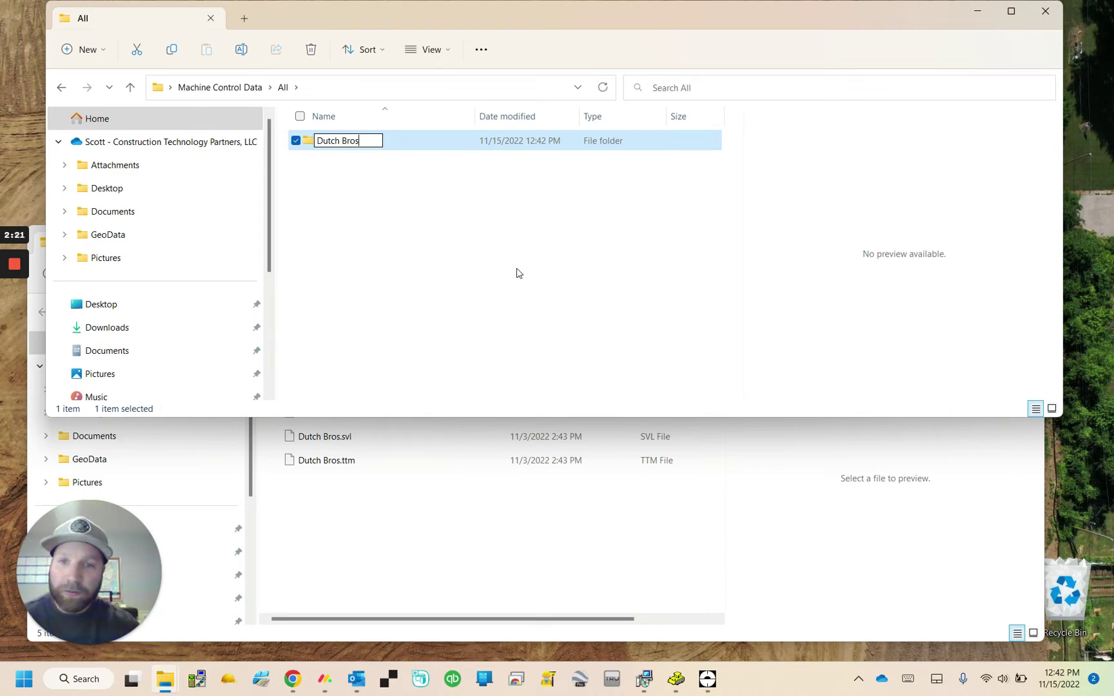
pyautogui.press('Return')
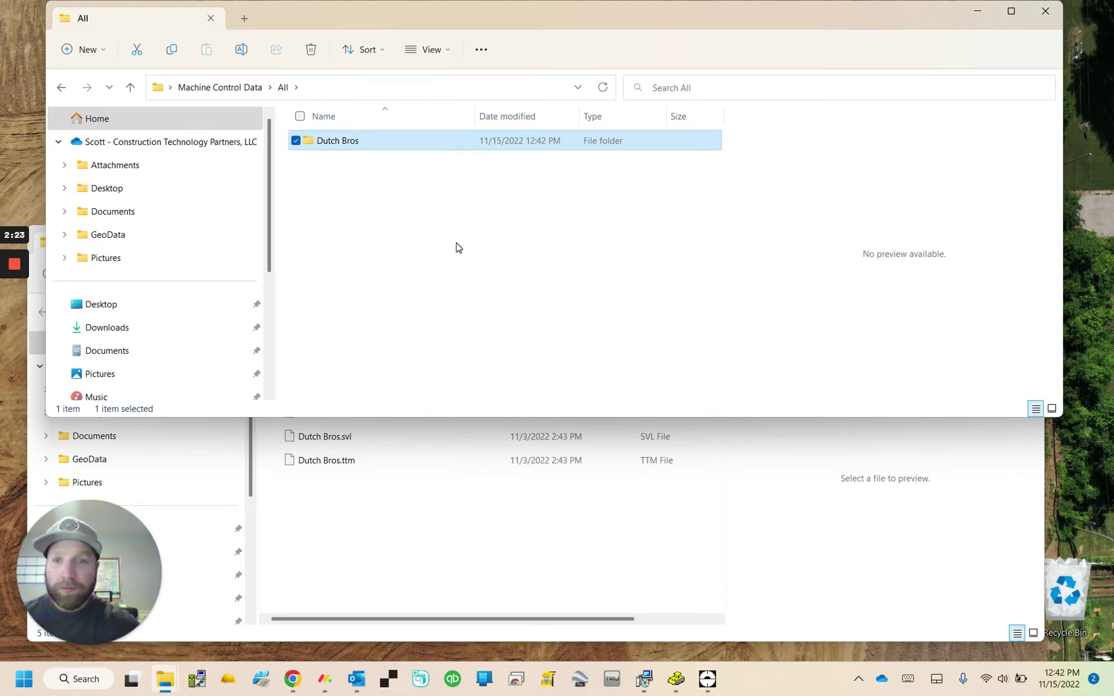
pyautogui.click(423, 249)
pyautogui.hotkey('alt', 'Up')
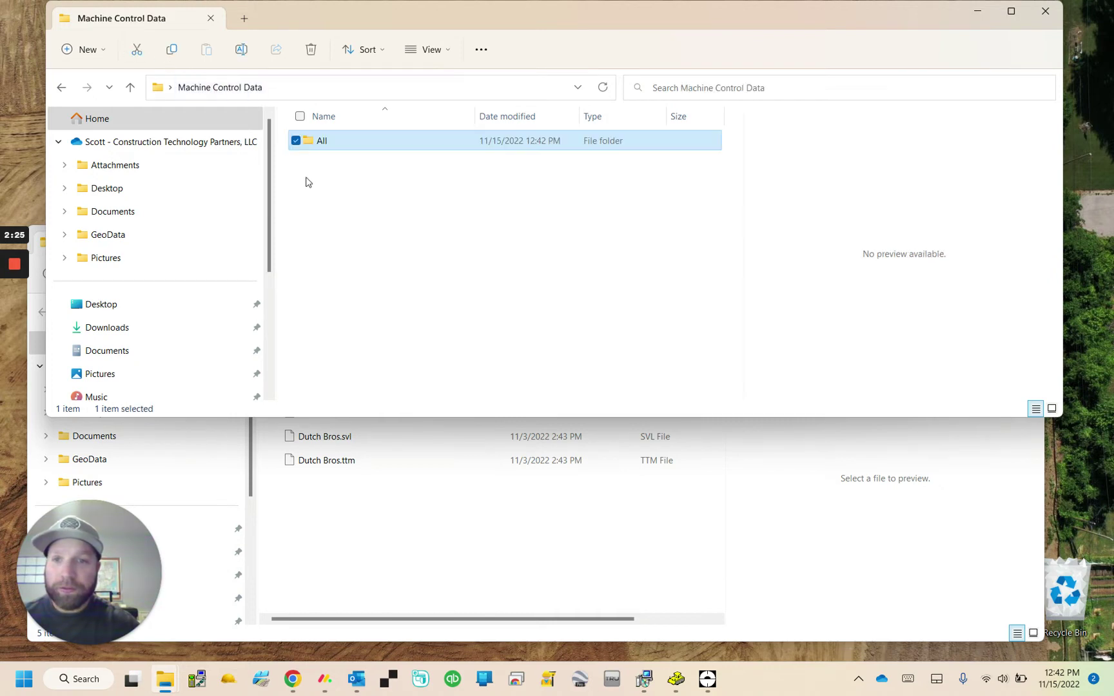
# - Open the All > Dutch Bros folder in the Machine Control Data window
pyautogui.doubleClick(328, 147)
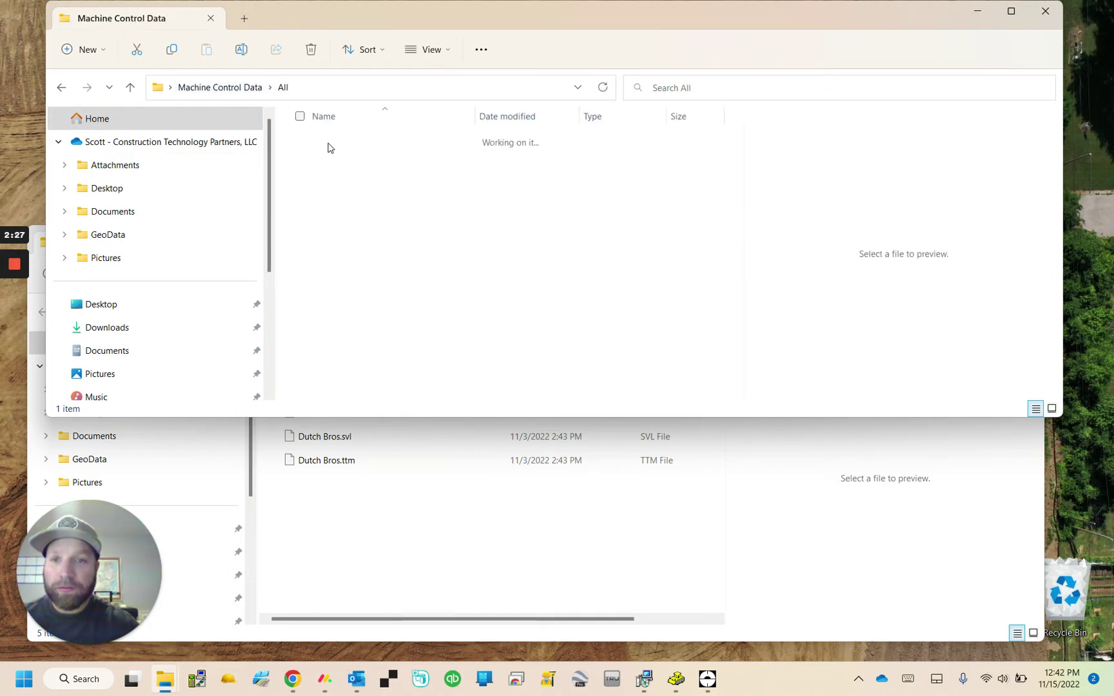
pyautogui.moveTo(619, 23); pyautogui.dragTo(615, 20)
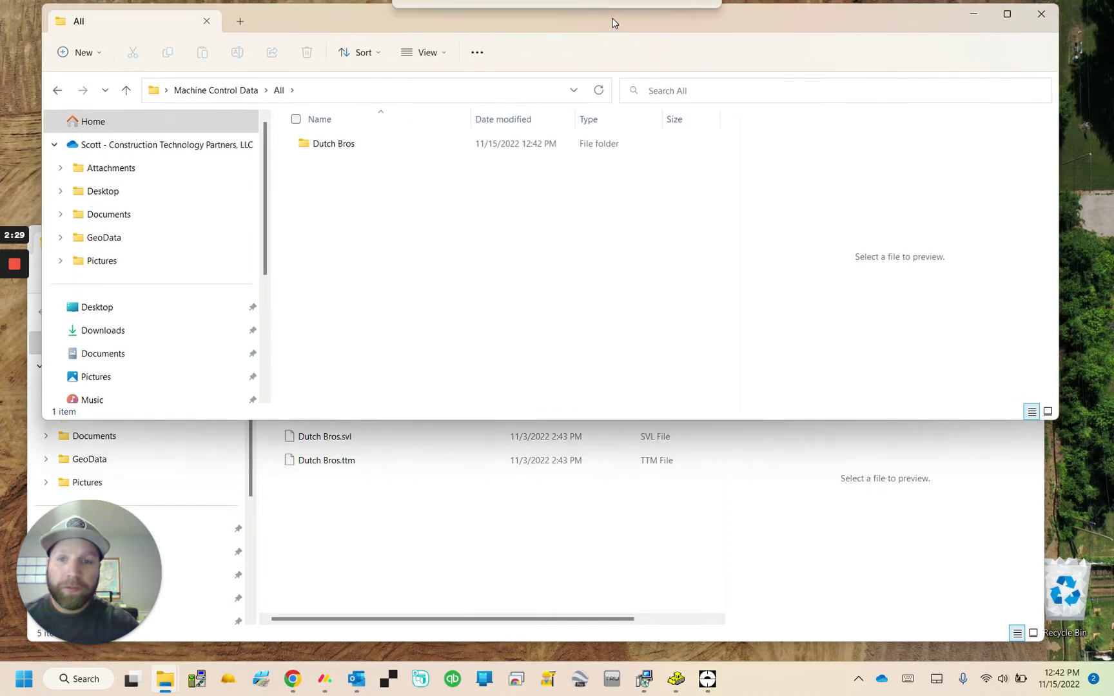
pyautogui.doubleClick(350, 145)
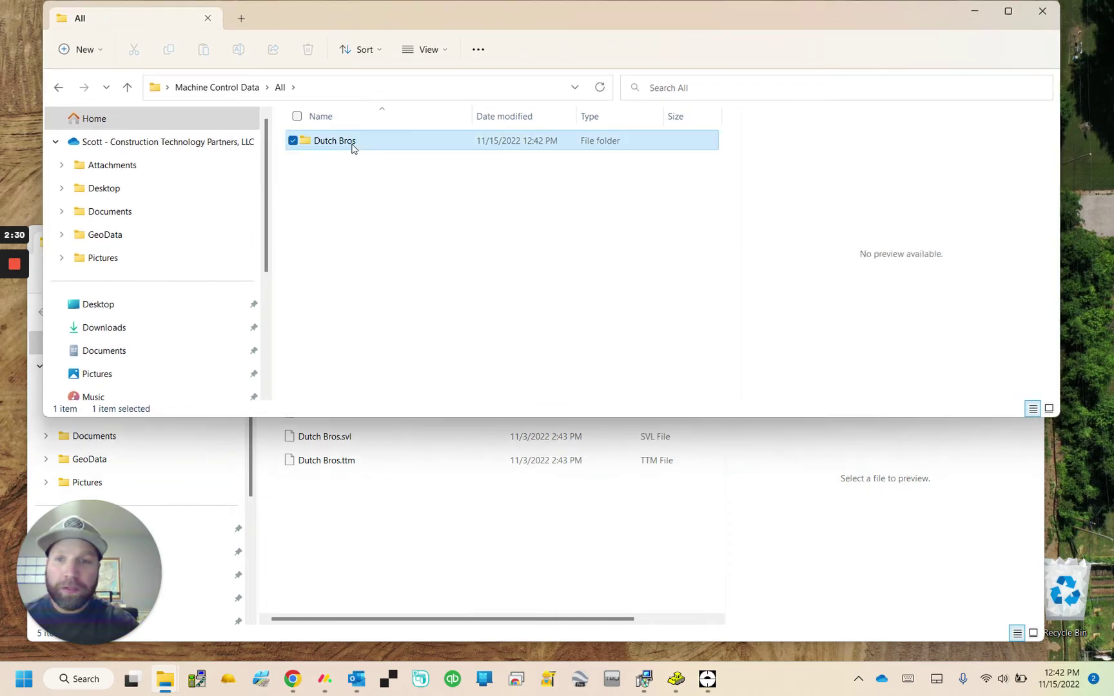
# - Move Dutch Bros.cfg, Dutch Bros.svd and Dutch Bros.svl from File Loading Video into Dutch Bros
pyautogui.click(731, 590)
pyautogui.click(351, 364)
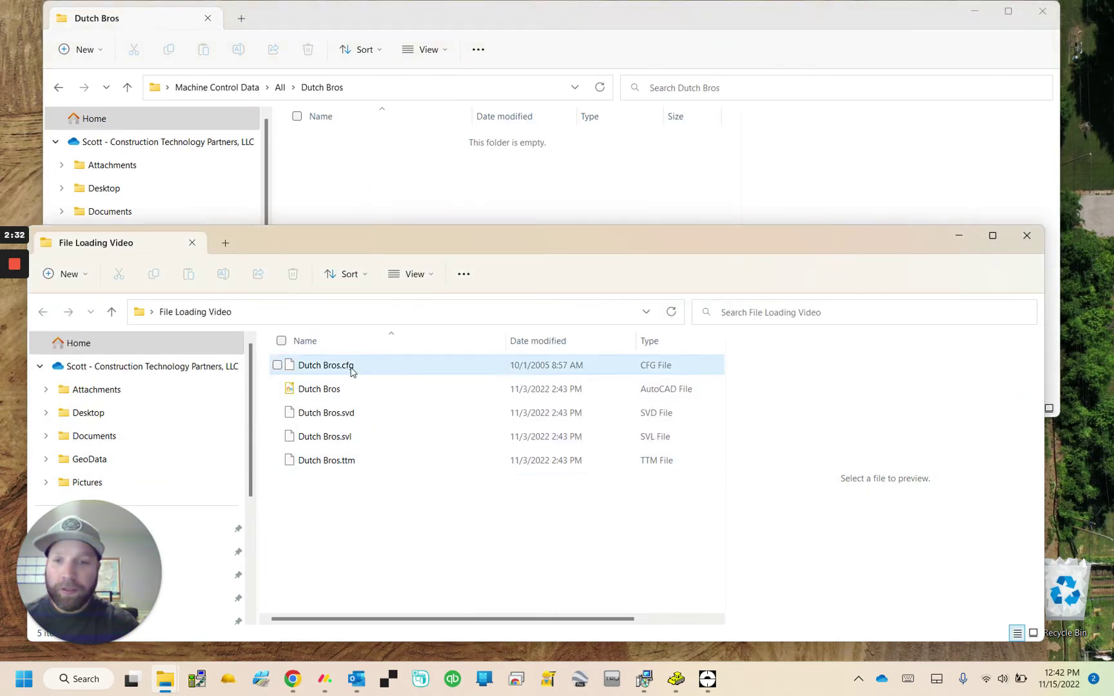
pyautogui.keyDown('ctrl'); pyautogui.click(349, 417); pyautogui.keyUp('ctrl')
pyautogui.keyDown('ctrl'); pyautogui.click(345, 437); pyautogui.keyUp('ctrl')
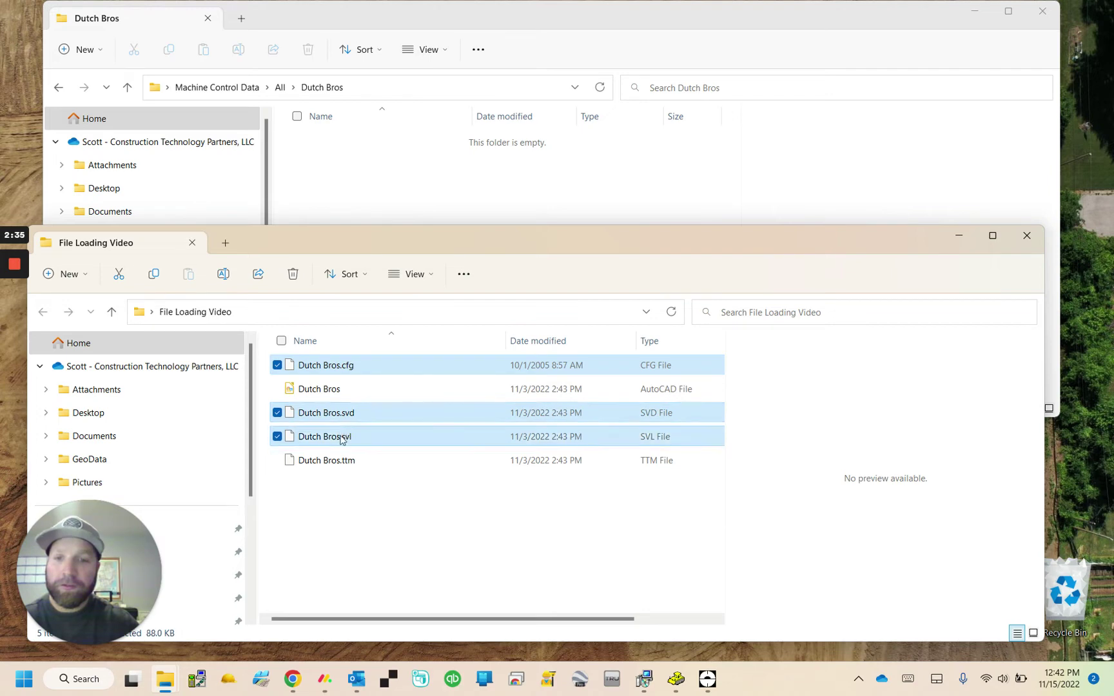
pyautogui.moveTo(353, 210); pyautogui.dragTo(407, 274)
pyautogui.click(380, 302)
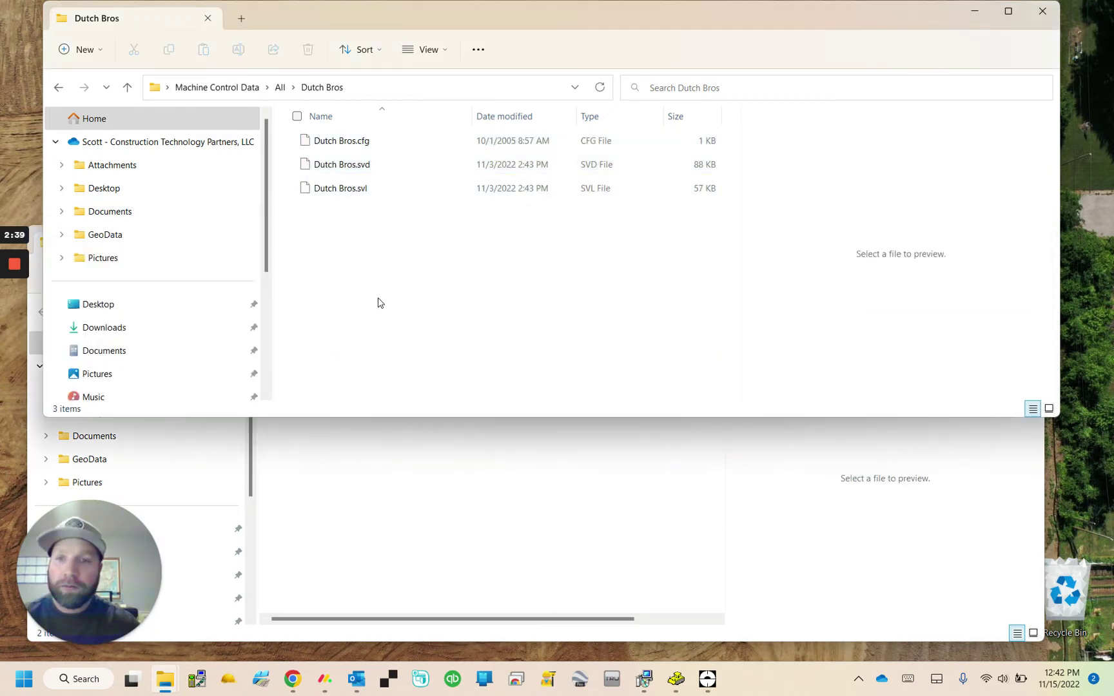
# - Browse Machine Control Data > All > Dutch Bros to confirm the three files arrived
pyautogui.click(226, 88)
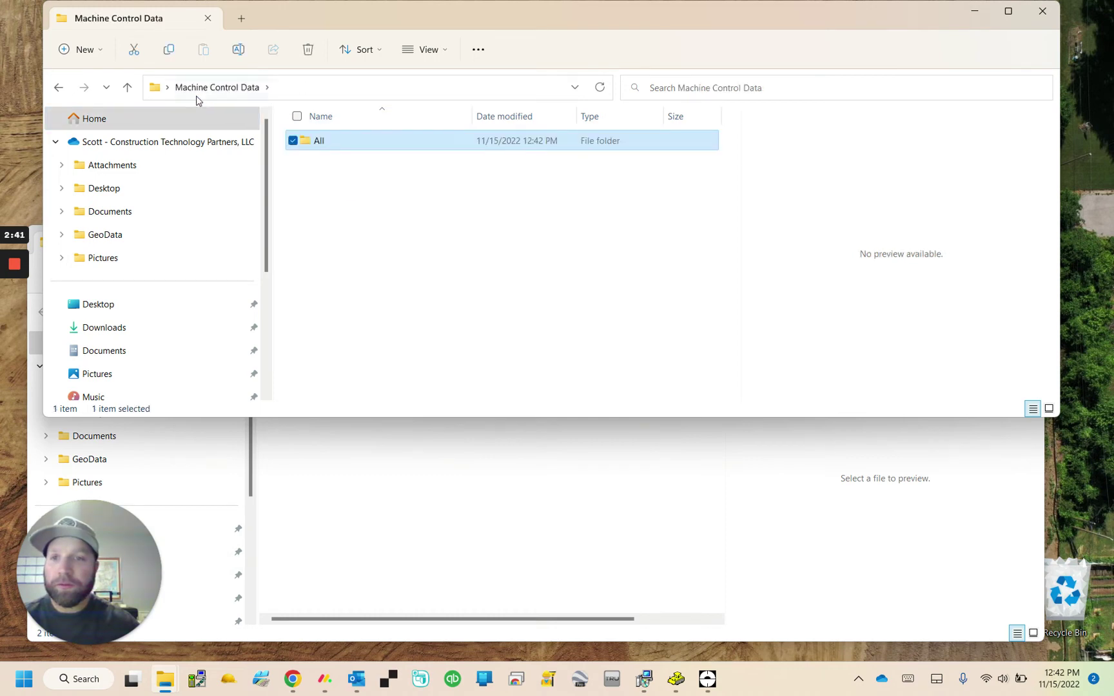
pyautogui.doubleClick(318, 144)
pyautogui.doubleClick(332, 143)
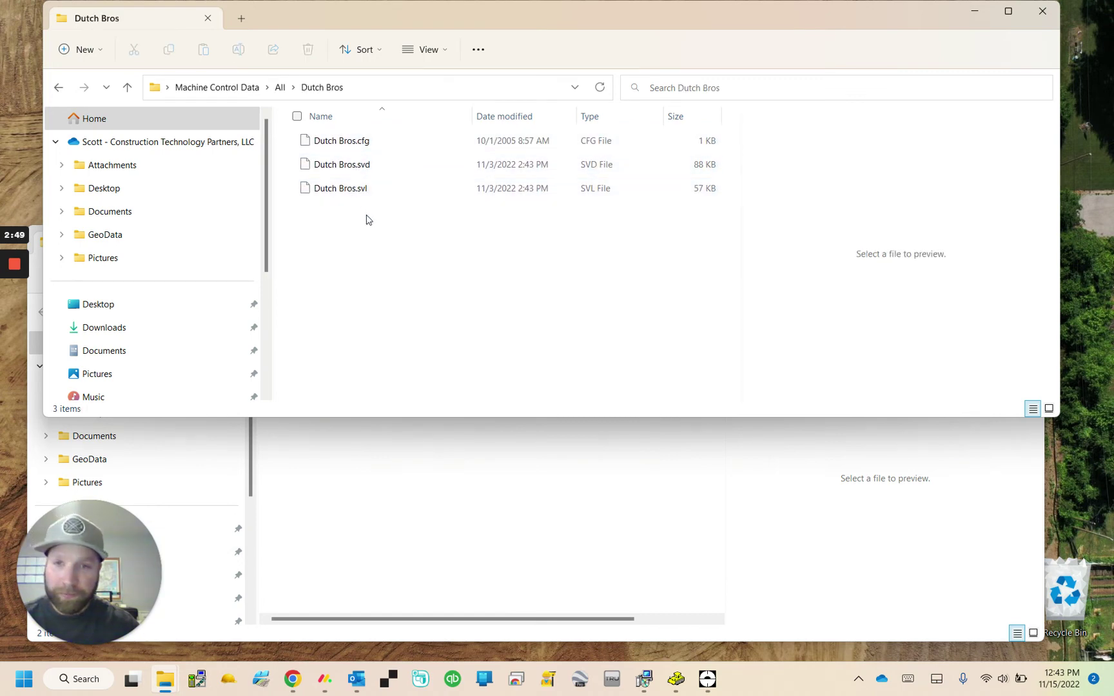
# - Return to the All folder and check the Dutch Bros folder
pyautogui.click(280, 87)
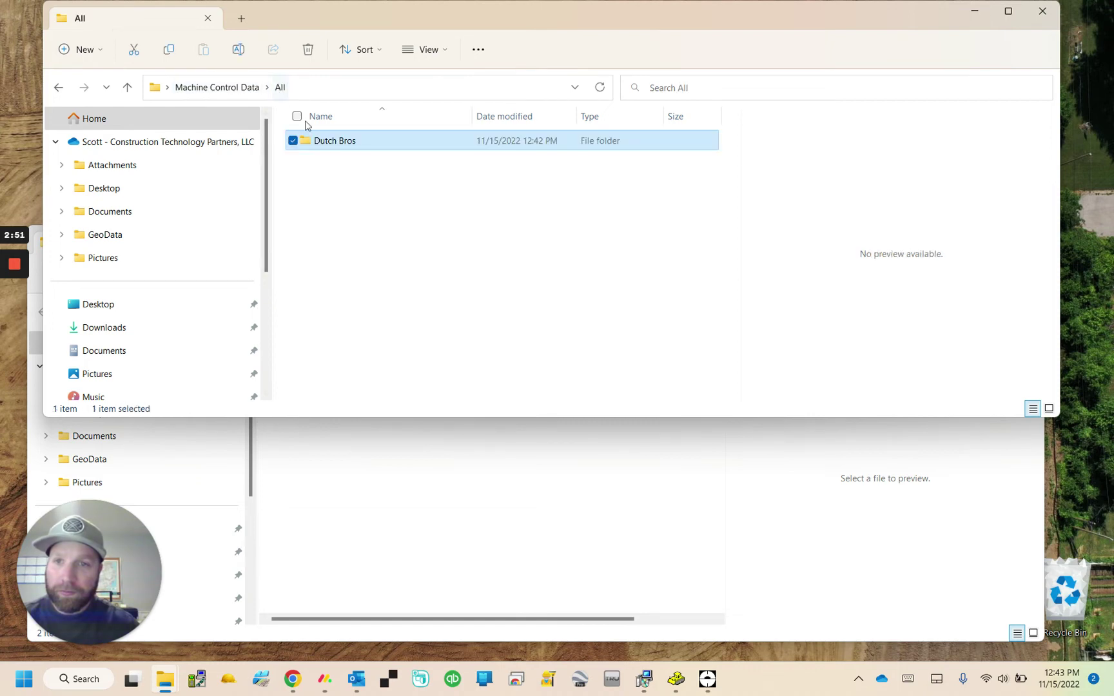
pyautogui.rightClick(341, 146)
pyautogui.click(328, 182)
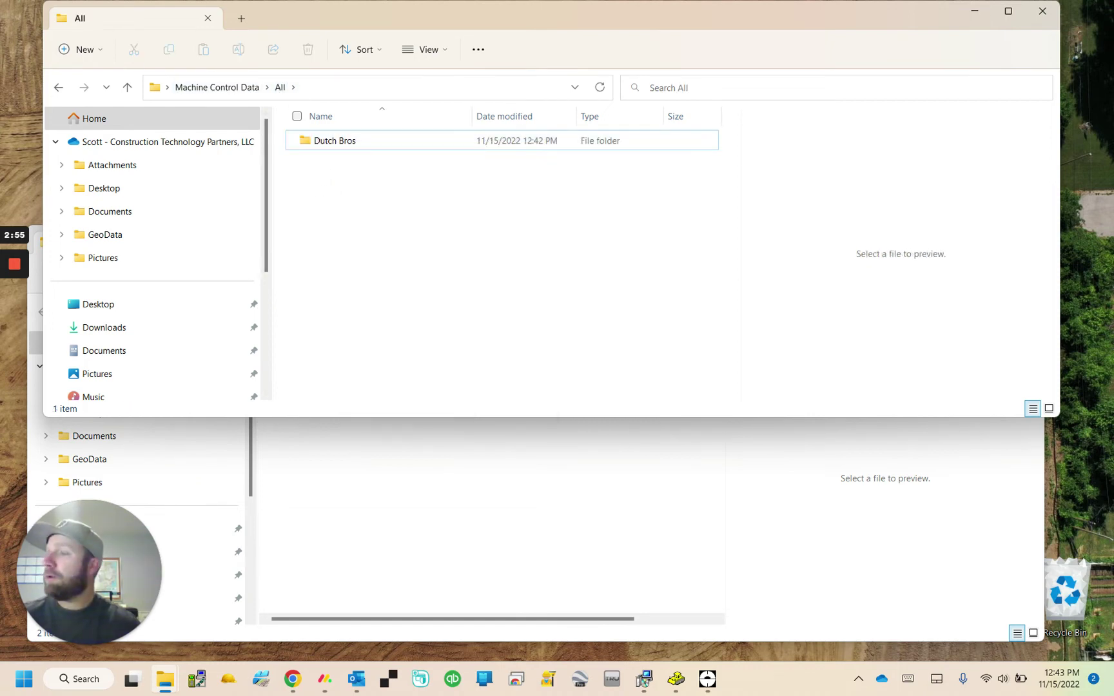
# - Minimize the All and File Loading Video Explorer windows to clear the desktop
pyautogui.hotkey('alt', 'F4')
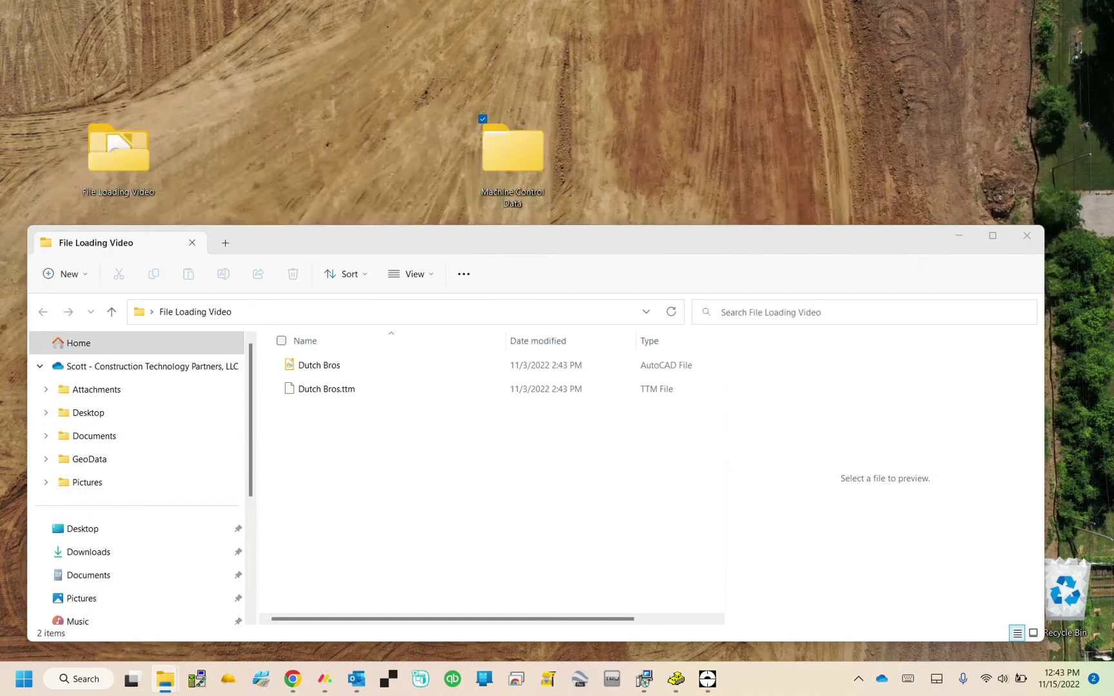
pyautogui.hotkey('alt', 'F4')
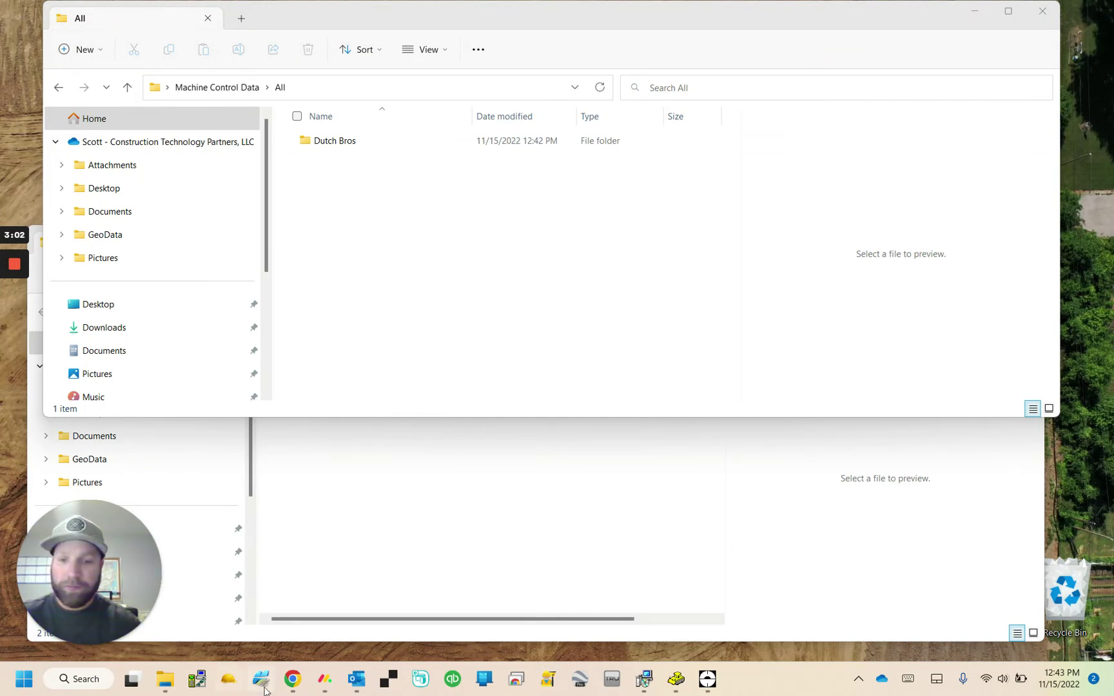
pyautogui.moveTo(165, 679)
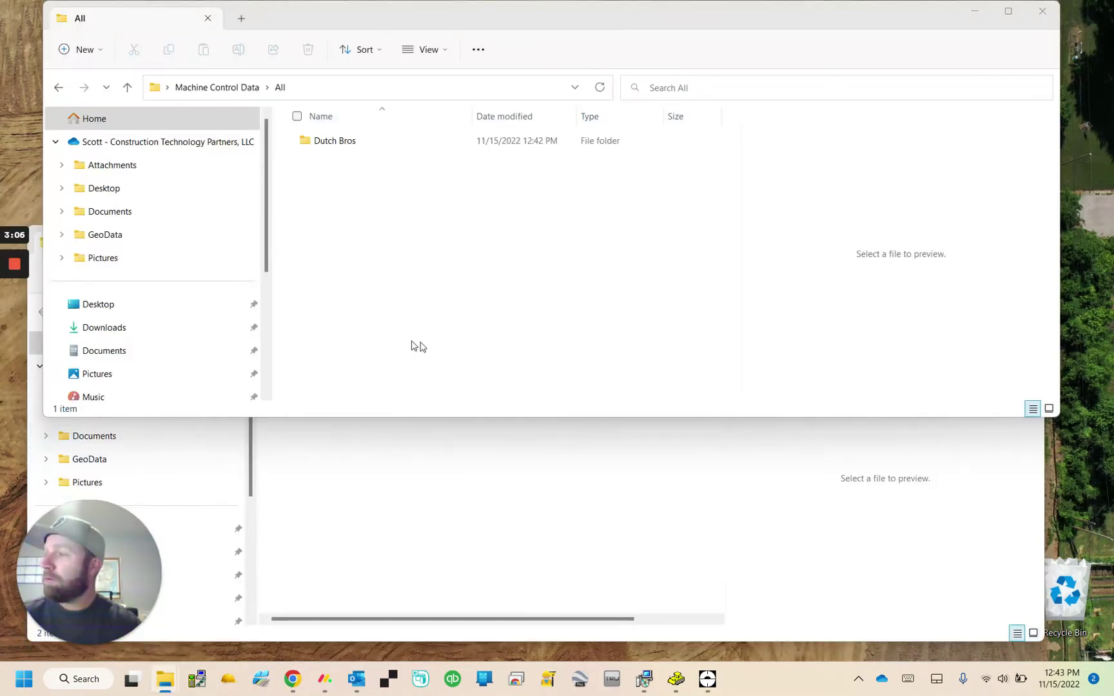
pyautogui.click(334, 144)
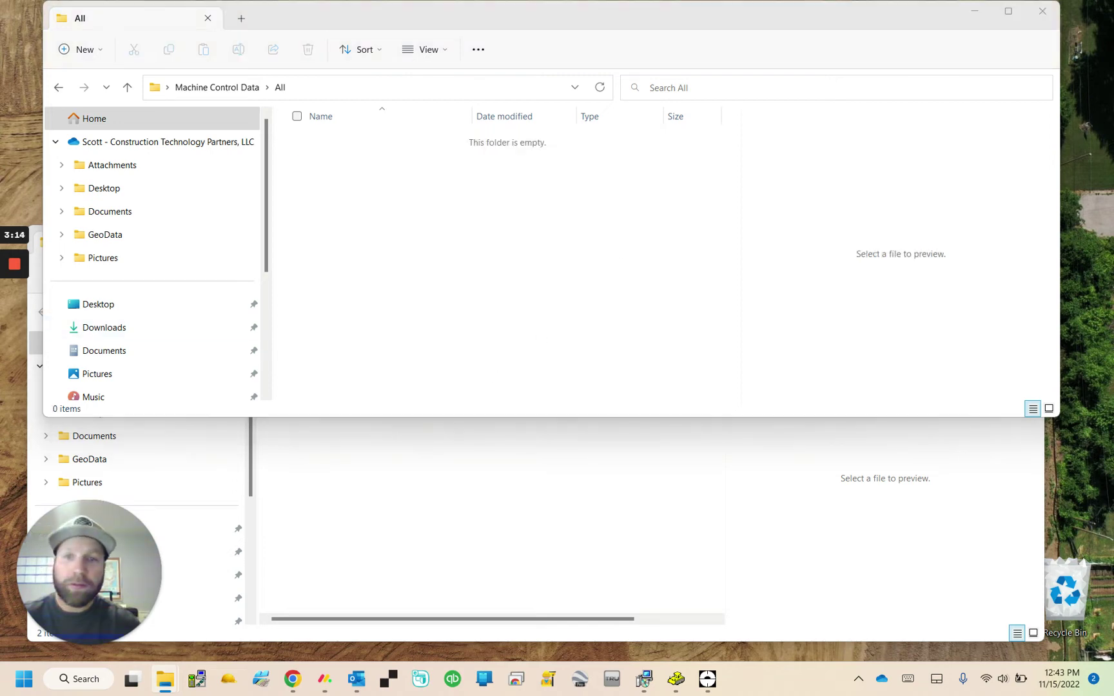
pyautogui.click(975, 12)
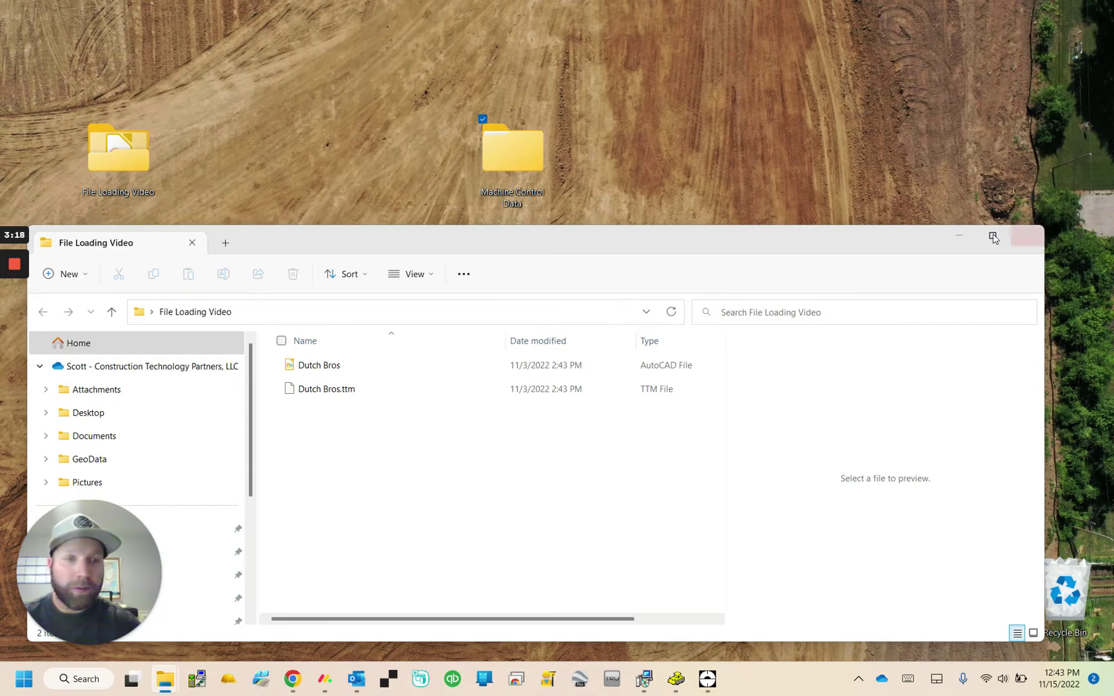
pyautogui.click(959, 236)
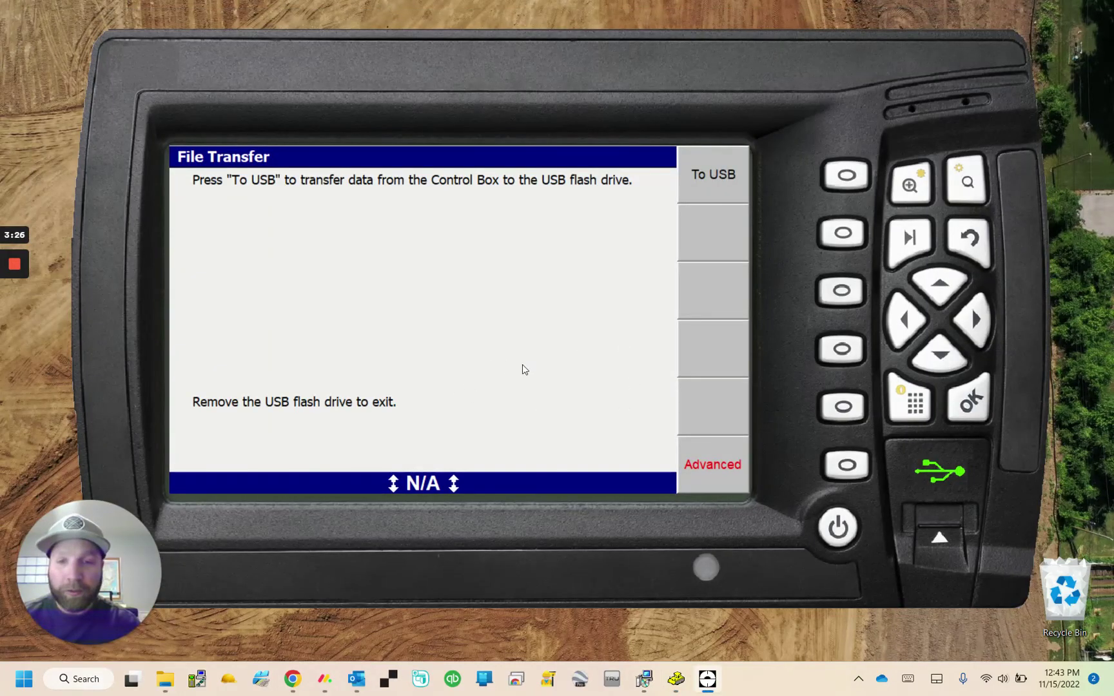
# - Remove, reinsert and remove the USB drive, then open Setup > Select Design
pyautogui.click(949, 473)
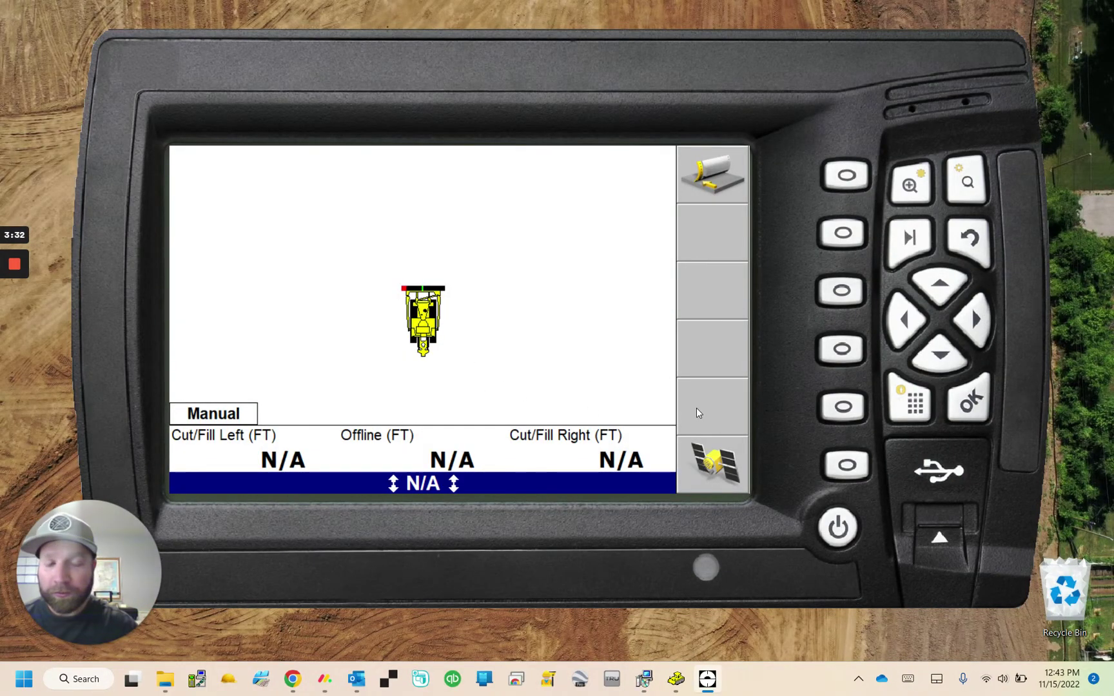
pyautogui.click(933, 459)
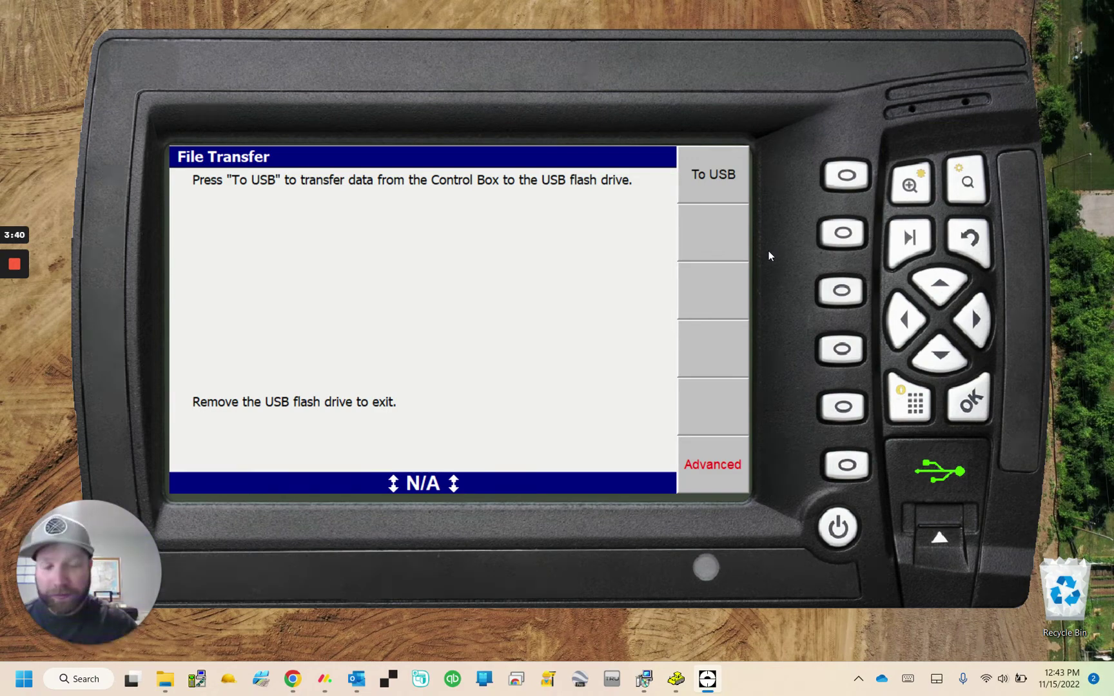
pyautogui.click(950, 466)
pyautogui.click(916, 403)
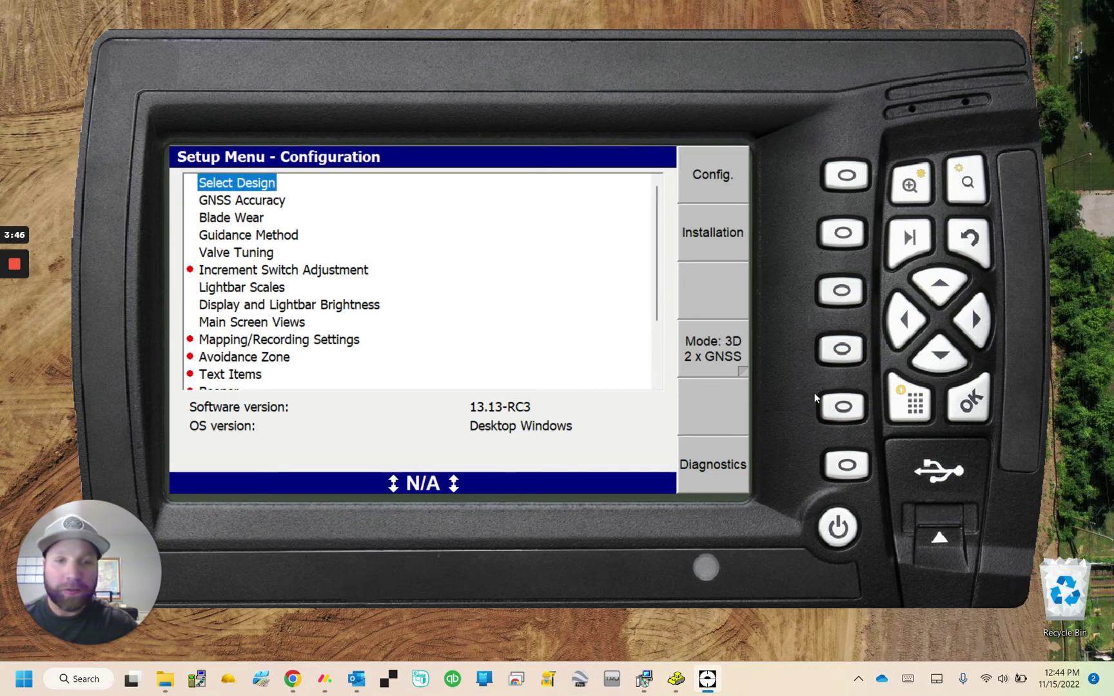
pyautogui.click(963, 405)
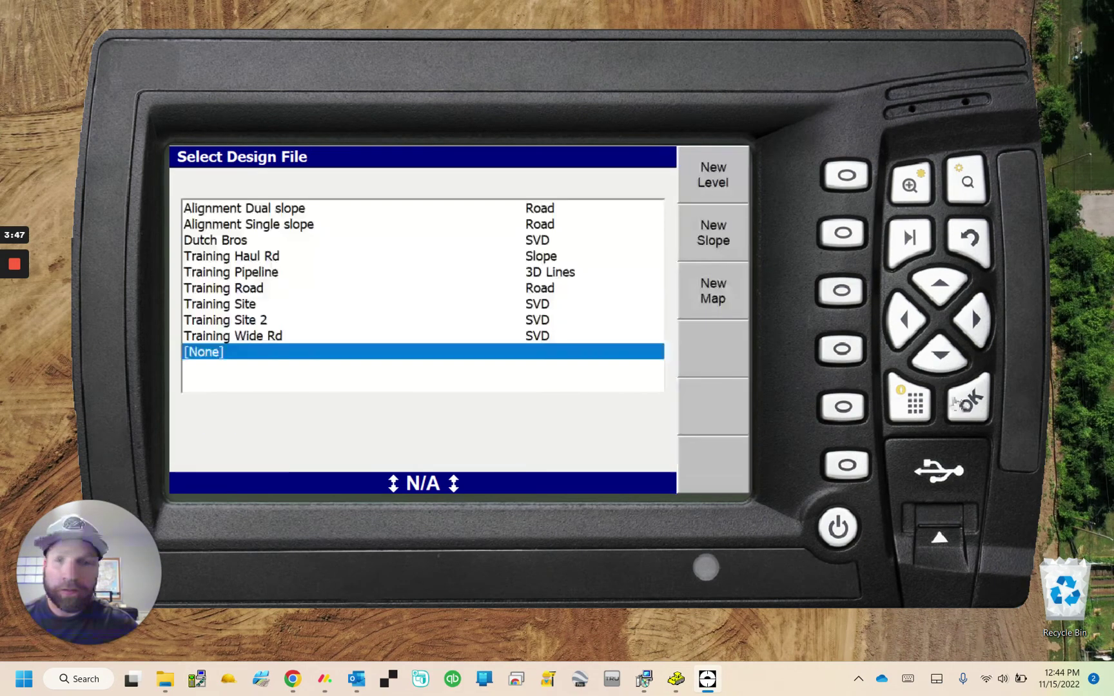
# - Load Dutch Bros as the design and zoom to the full site on the run screen
pyautogui.click(217, 241)
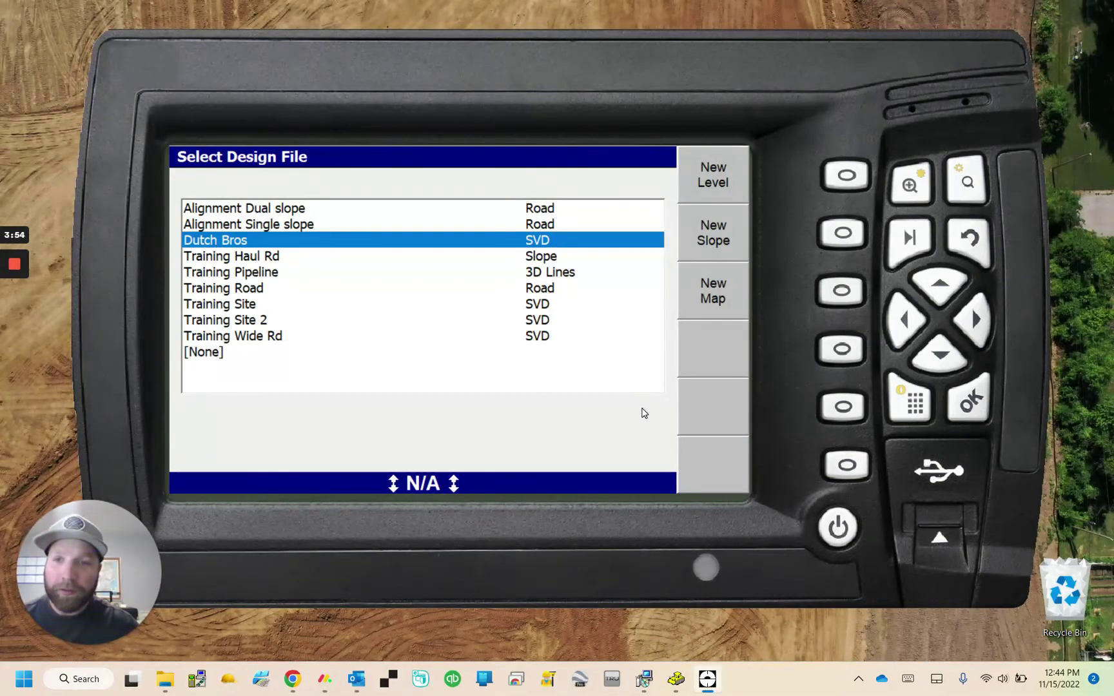
pyautogui.click(975, 416)
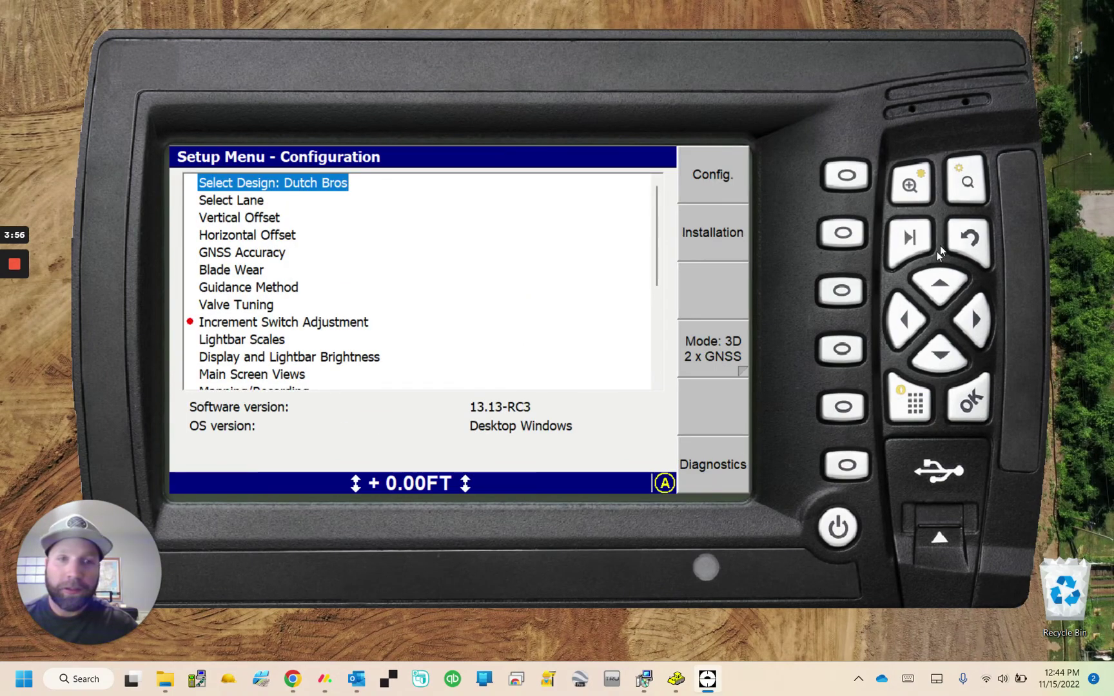
pyautogui.click(967, 231)
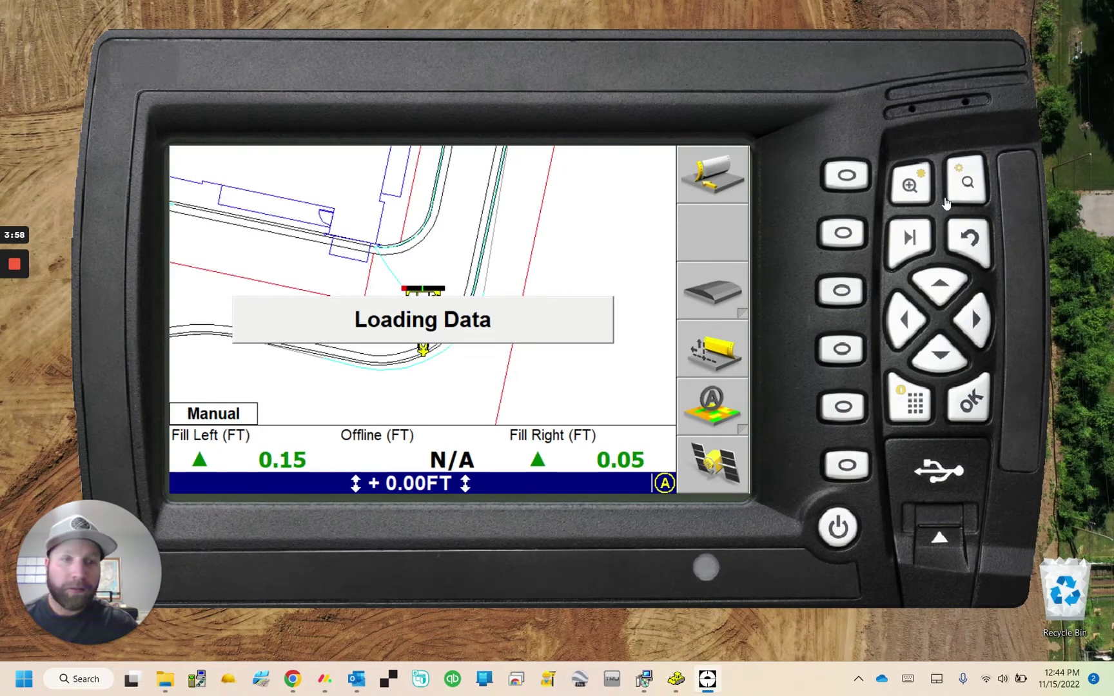
pyautogui.click(961, 192)
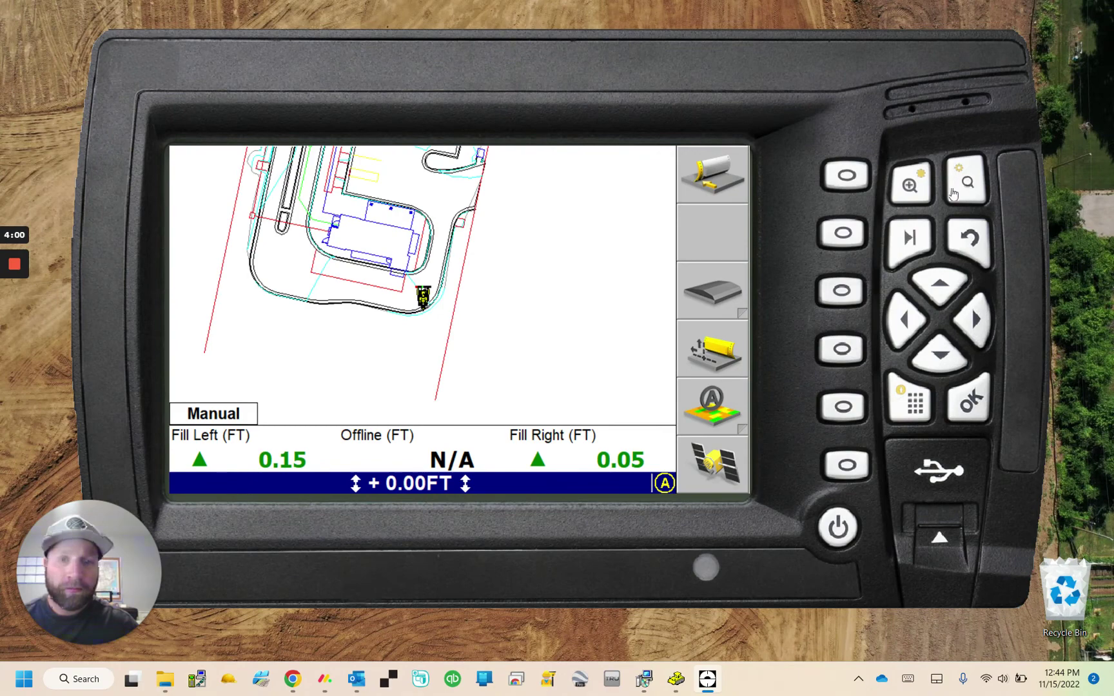
# - Zoom in on the Dutch Bros building and road around the dozer, then back out one step
pyautogui.click(910, 187)
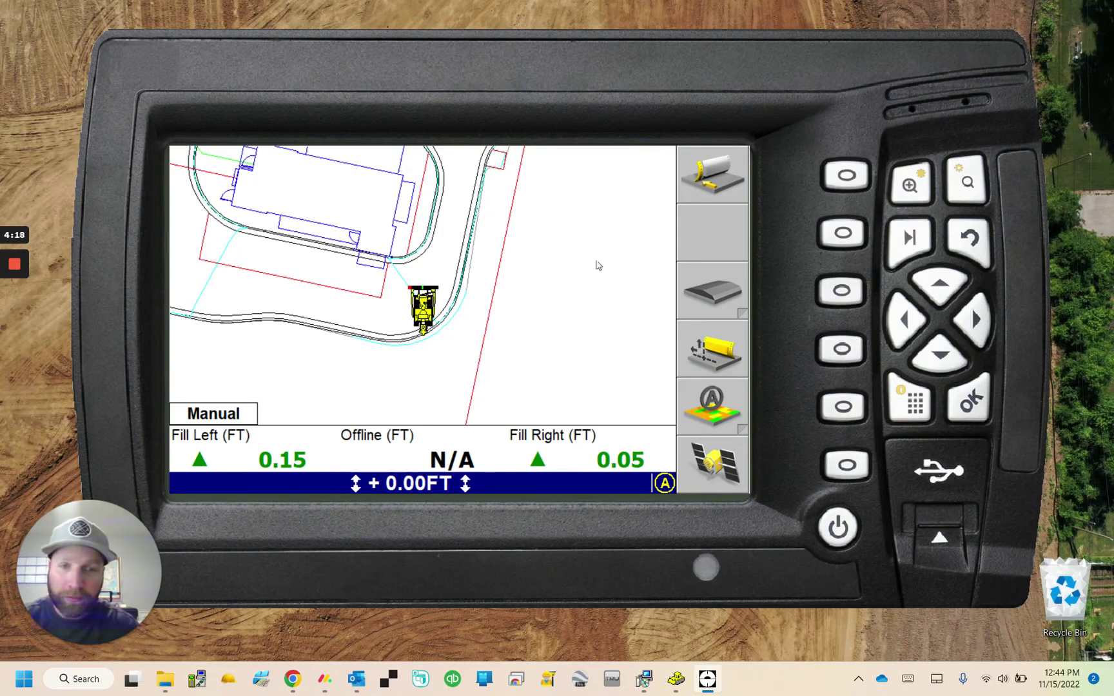
pyautogui.click(969, 185)
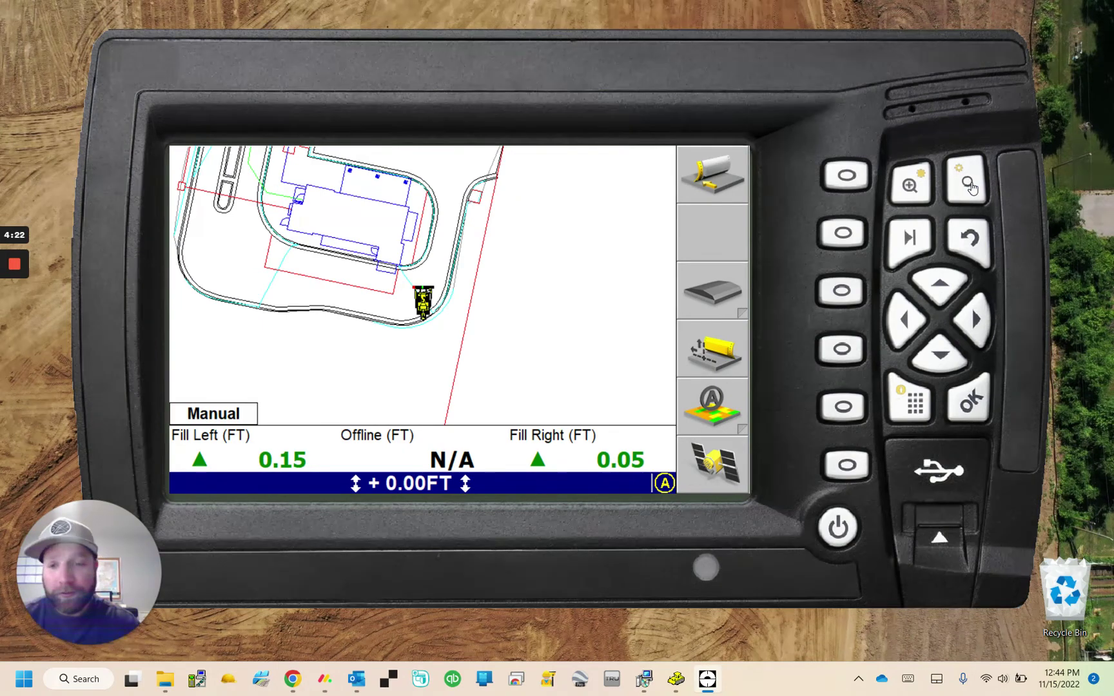